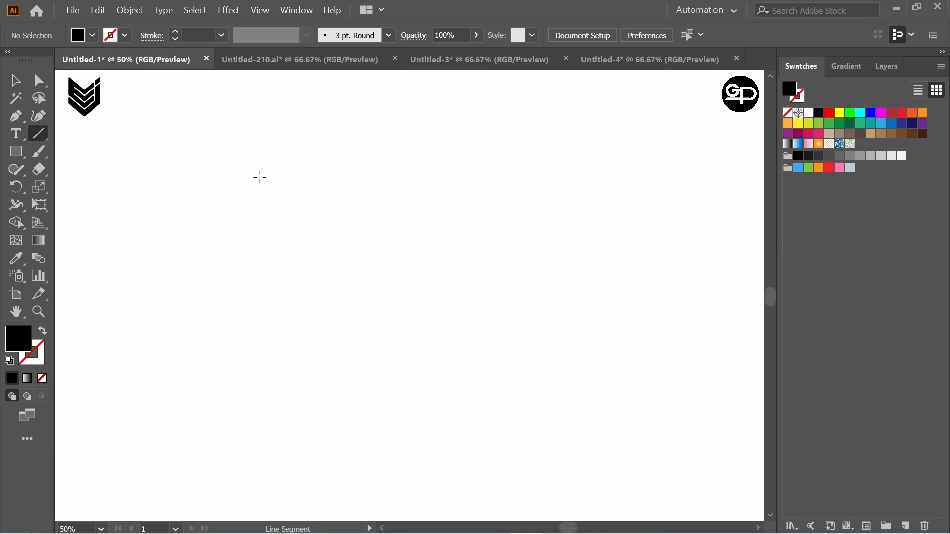
Draw a straight vertical line near the middle of the artboard and give it a black stroke
mouse_move(276, 167)
left_mouse_down()
mouse_move(299, 374)
mouse_move(336, 484)
left_mouse_up()
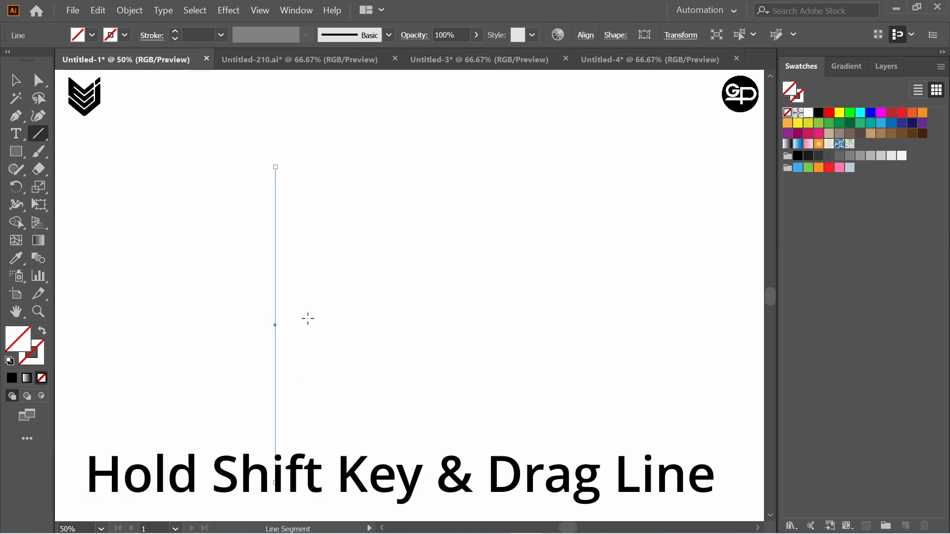
left_click(124, 35)
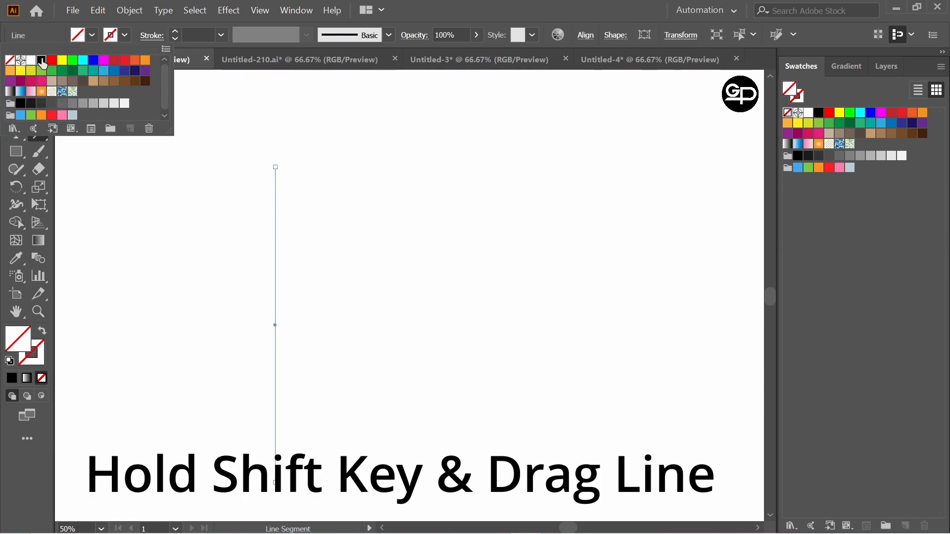
left_click(42, 60)
left_click(280, 311)
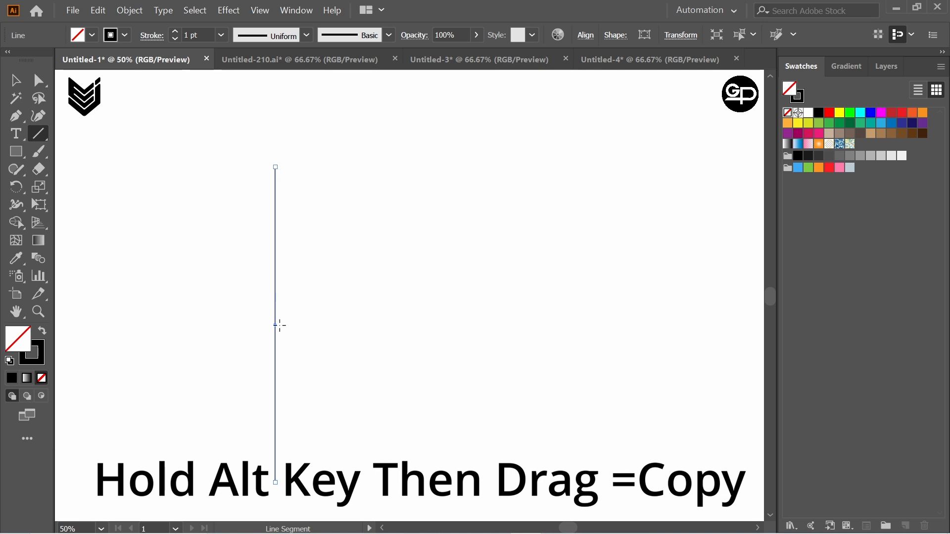
Copy the vertical line a short distance to its right and repeat the copy to make five evenly spaced parallel lines
left_click_drag(277, 328, 308, 299)
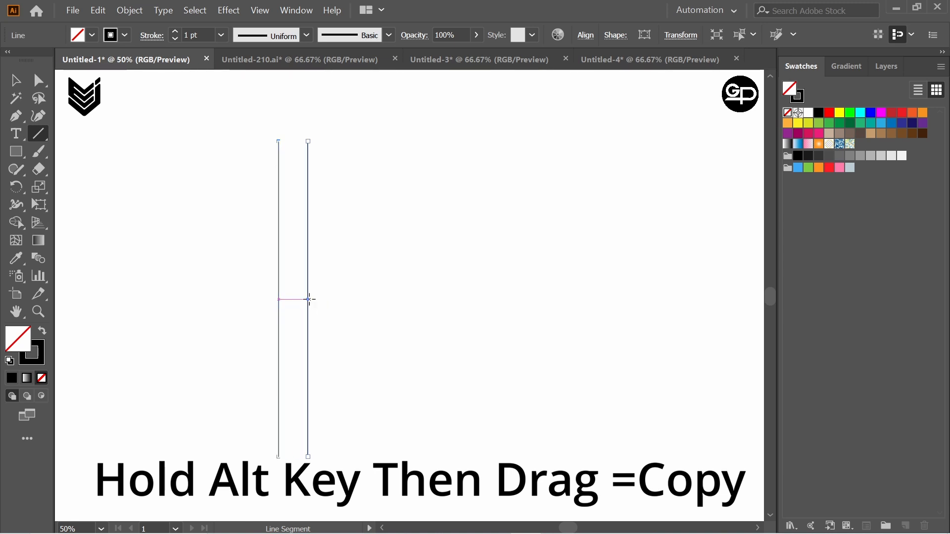
key("ctrl+d")
key("ctrl+d")
key("ctrl+d")
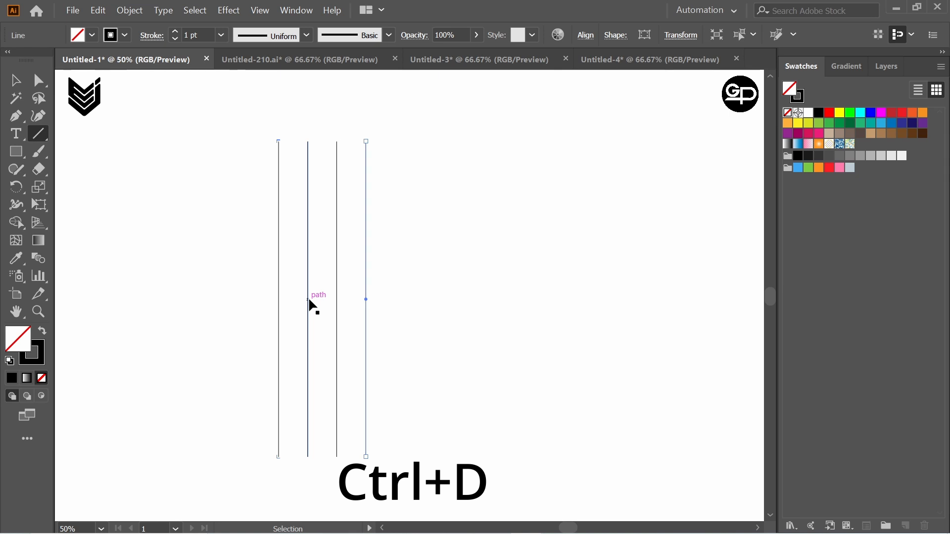
left_click(15, 80)
left_click(189, 198)
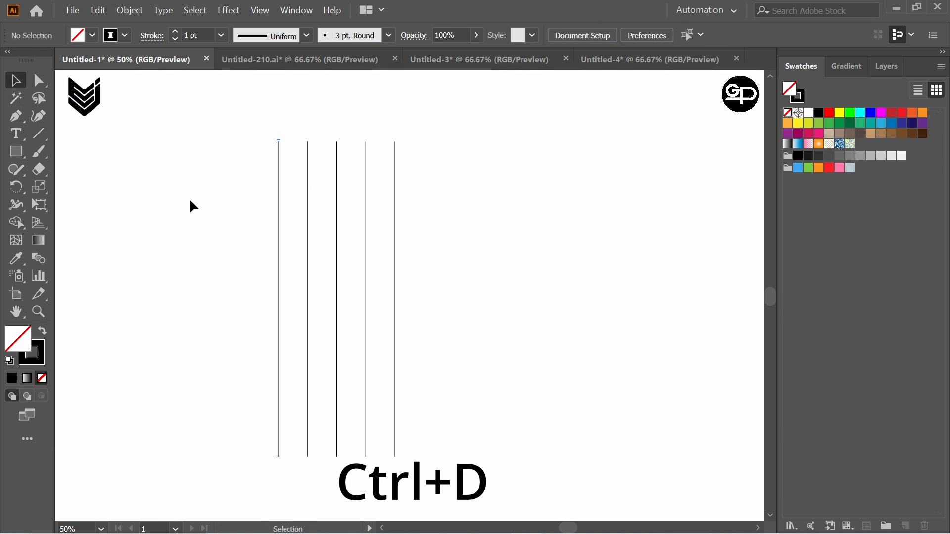
Draw three full-height vertical lines, each just right of the second, third and fourth lines, leaving narrow gaps between them
left_click_drag(34, 139, 89, 133)
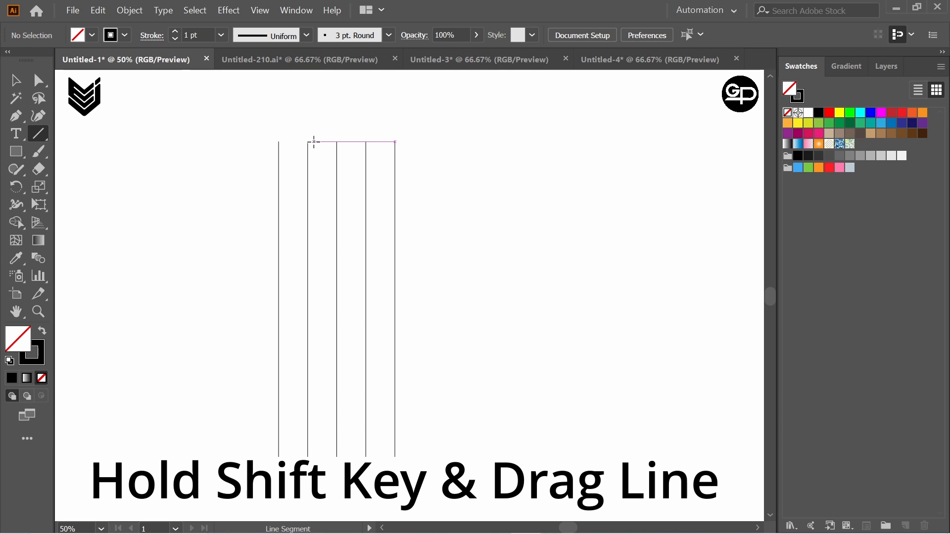
left_click_drag(314, 143, 356, 456)
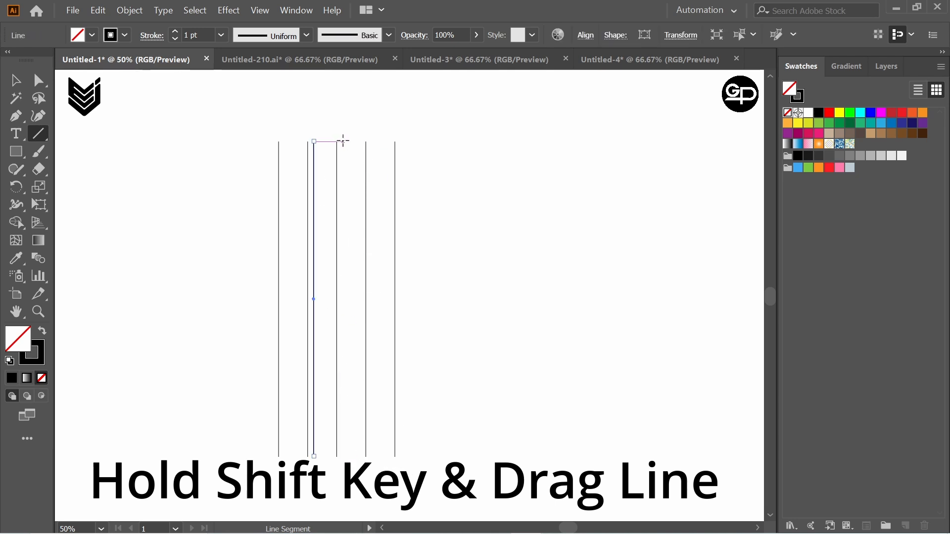
left_click_drag(343, 141, 370, 455)
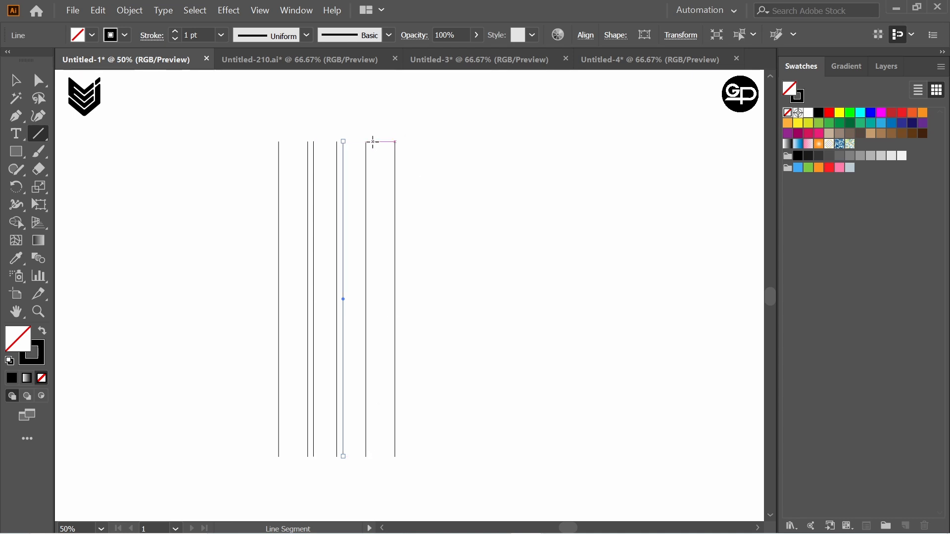
left_click_drag(373, 142, 401, 455)
left_click(18, 82)
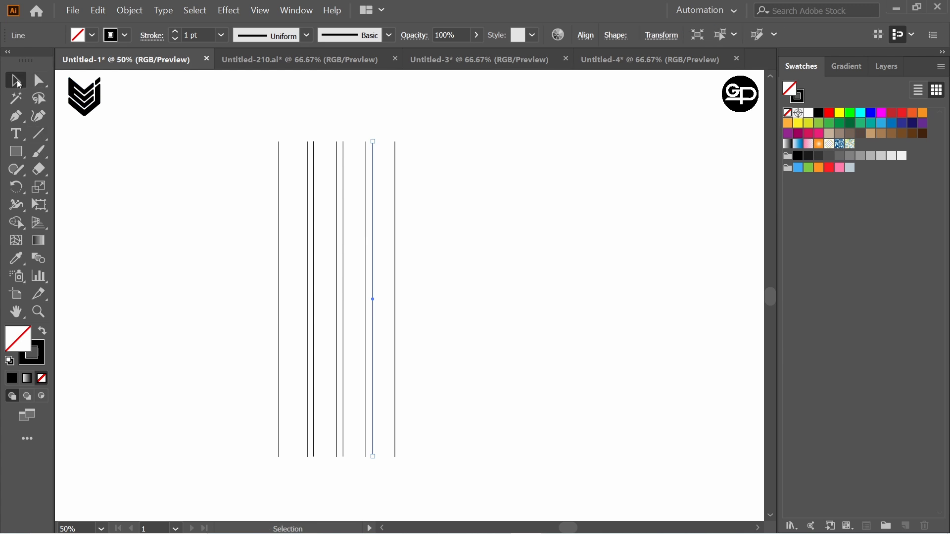
left_click(303, 136)
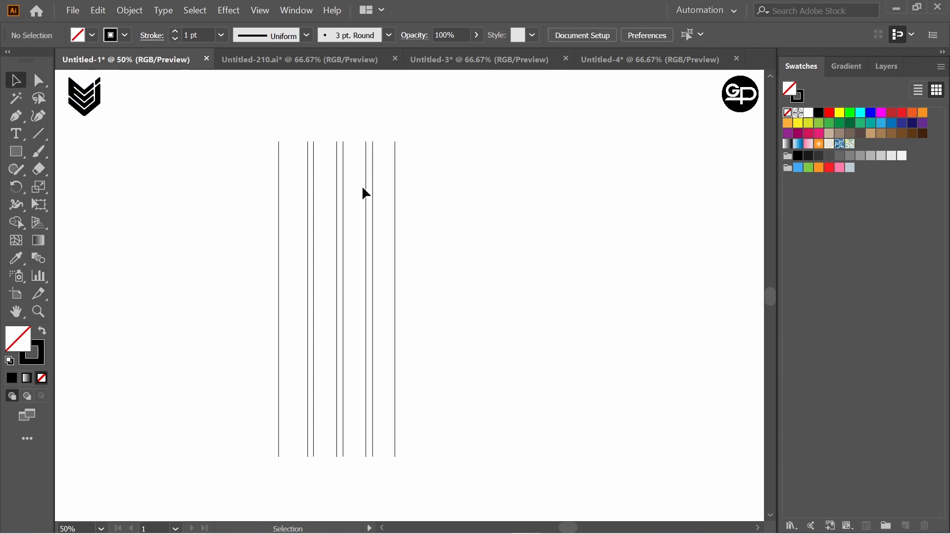
Copy the three rightmost lines to the empty area on the right and shift the original eight lines slightly rightward
left_click_drag(361, 190, 429, 218)
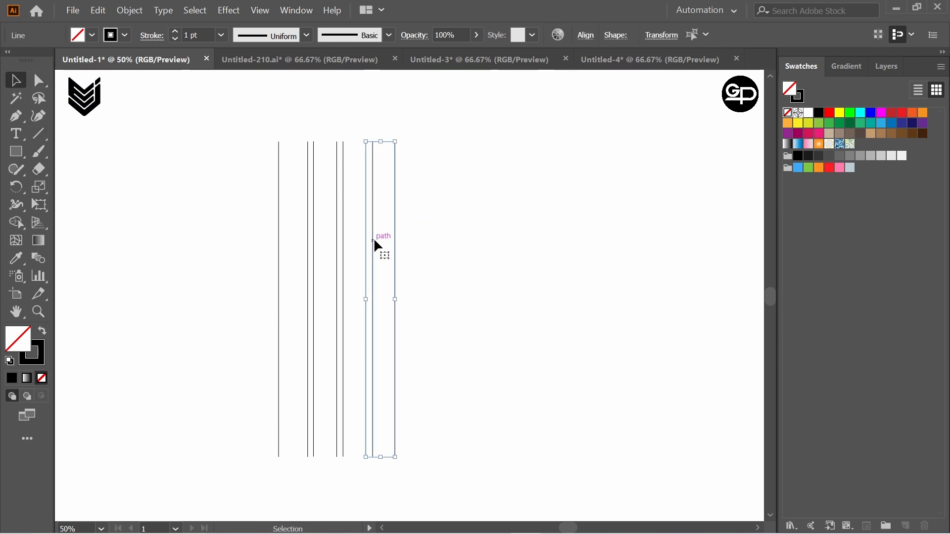
left_click_drag(373, 237, 649, 246)
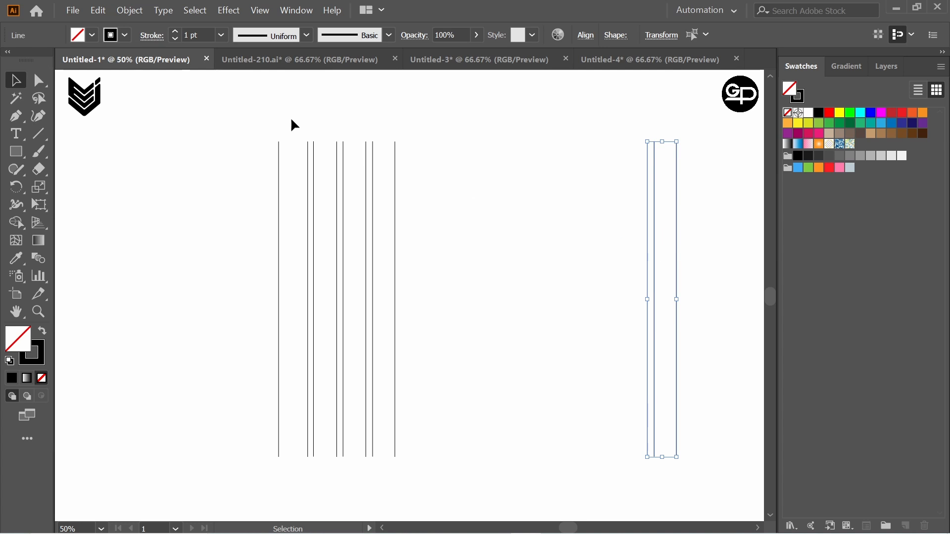
left_click_drag(230, 123, 466, 313)
left_click_drag(343, 272, 398, 276)
Rotate the set of eight vertical lines by 50°
right_click(396, 263)
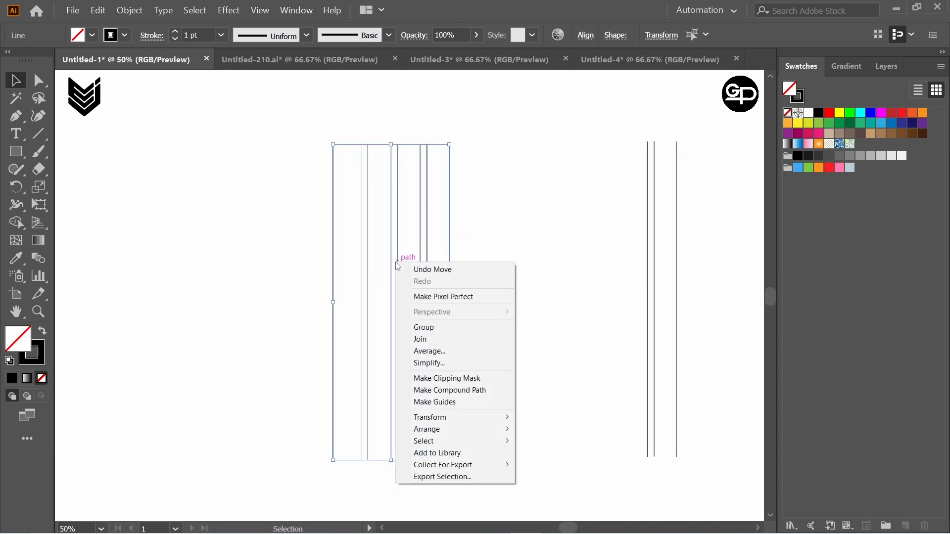
mouse_move(444, 417)
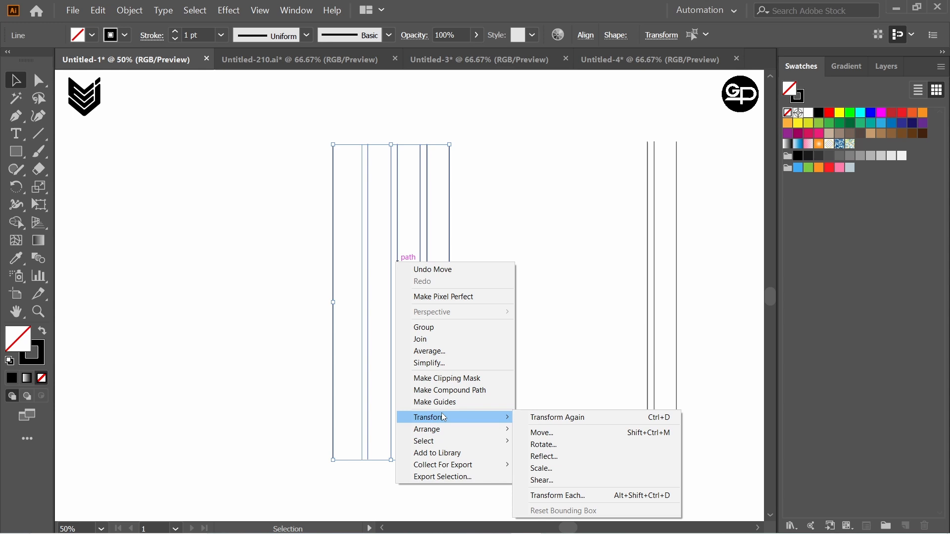
left_click(544, 445)
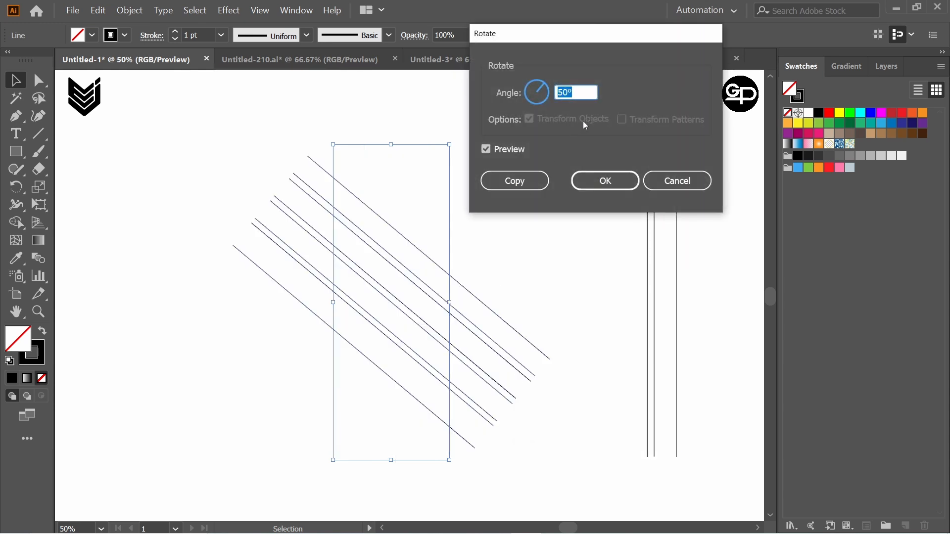
left_click(621, 182)
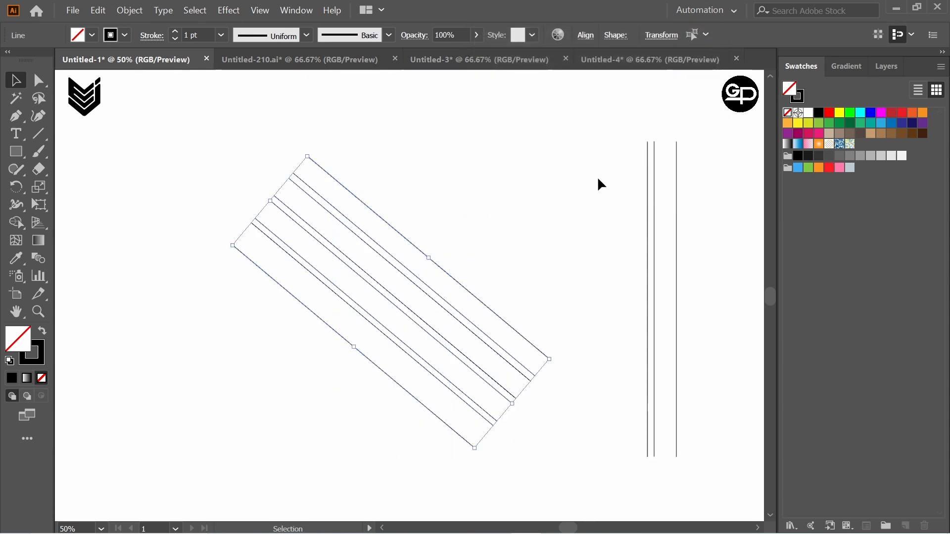
Create a reflected copy of the rotated lines using an axis angle of -90°, forming a crossing lattice
right_click(391, 226)
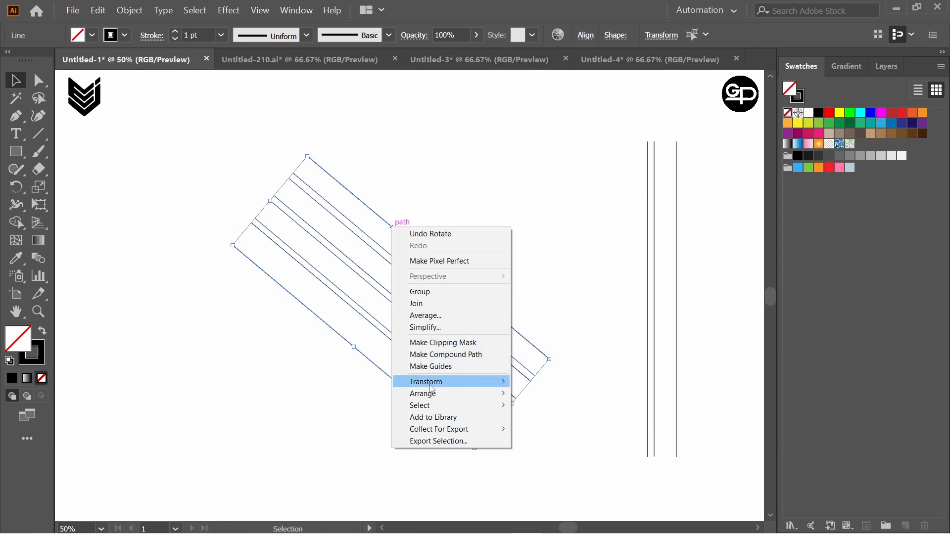
mouse_move(431, 384)
left_click(540, 421)
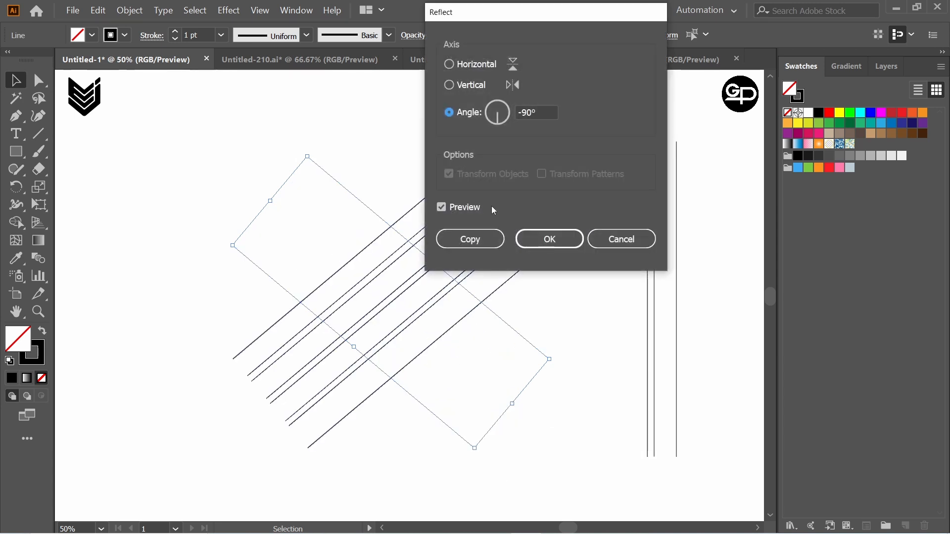
left_click(492, 239)
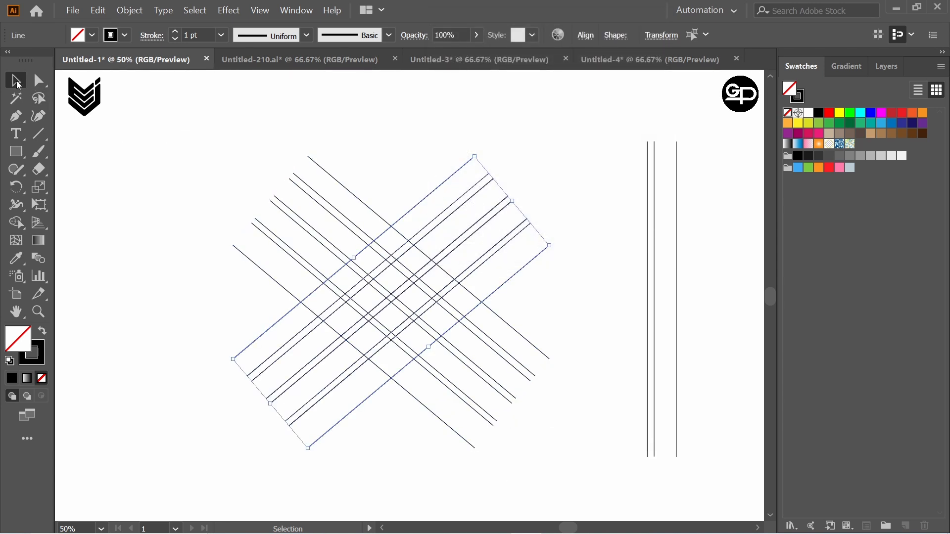
left_click(373, 117)
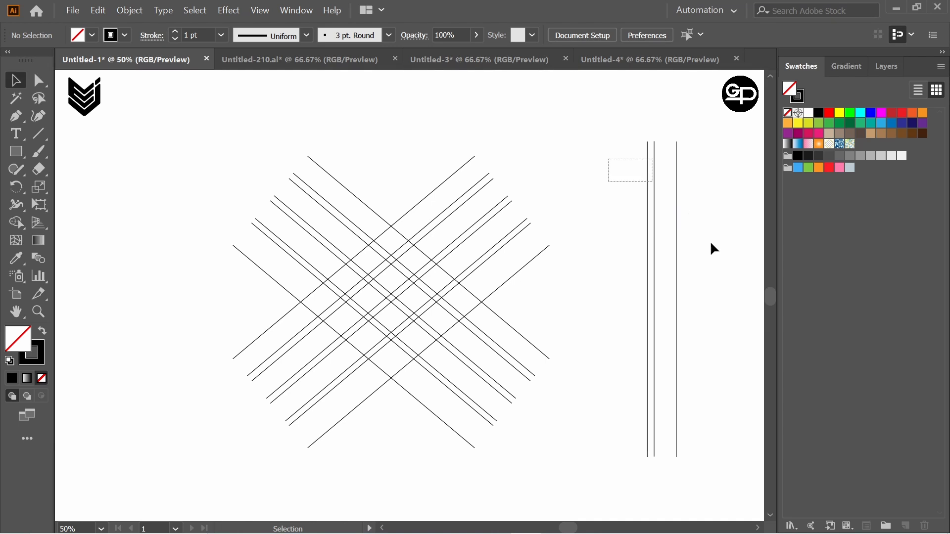
Stretch both diagonal line sets outward at their upper ends so the crossing lattice forms a wide V at the top
left_click_drag(711, 244, 712, 244)
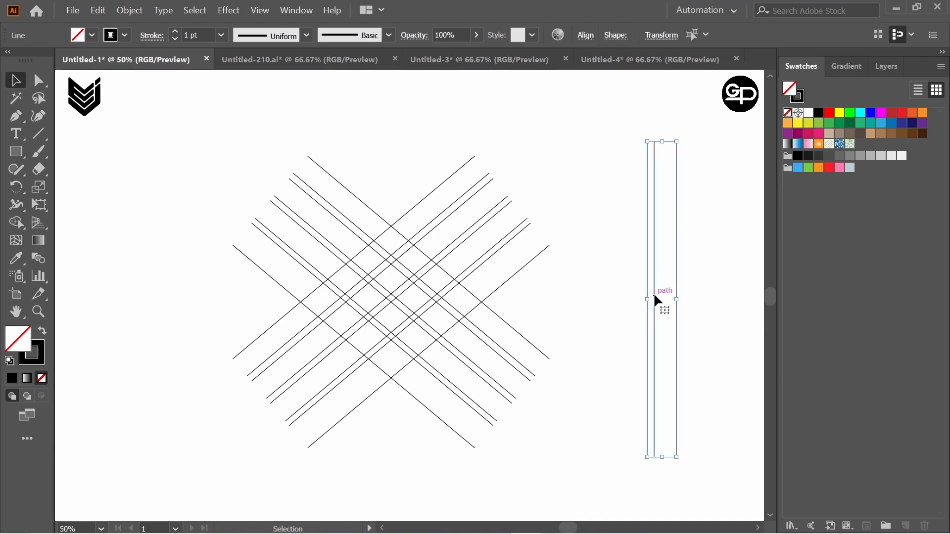
left_click_drag(429, 149, 610, 251)
left_click_drag(513, 202, 586, 168)
left_click_drag(163, 139, 342, 249)
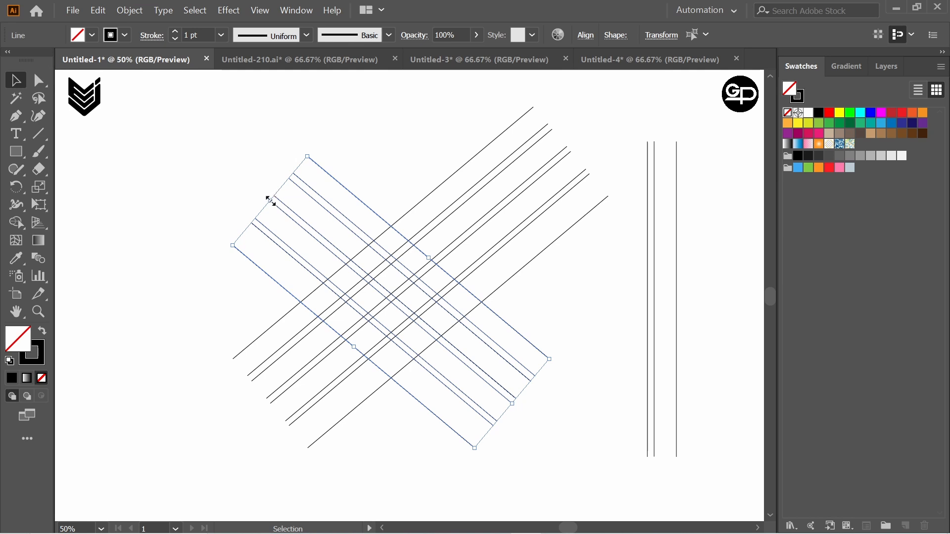
left_click_drag(271, 202, 210, 150)
left_click(405, 167)
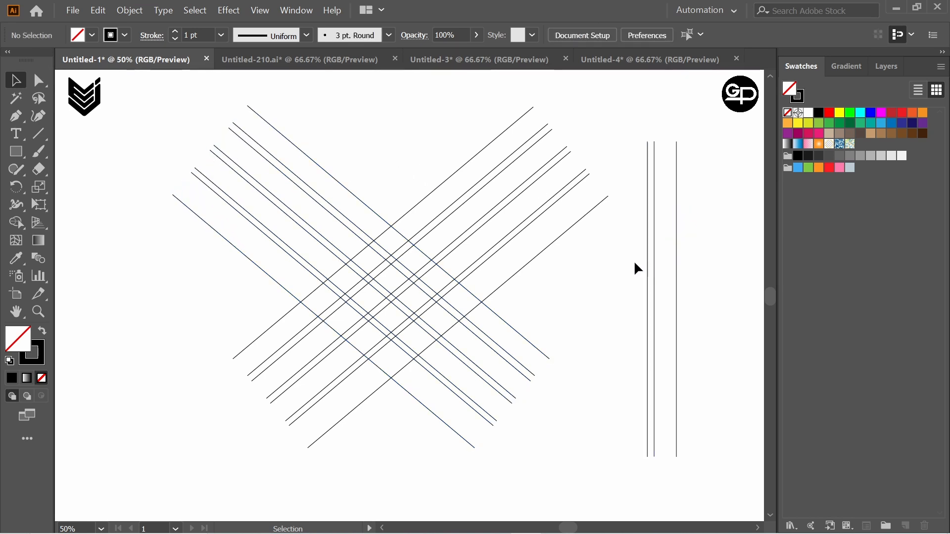
Place a copy of the wide-spaced vertical pair across the lattice's left side and move the original three verticals across its right side
left_click_drag(685, 270, 326, 269)
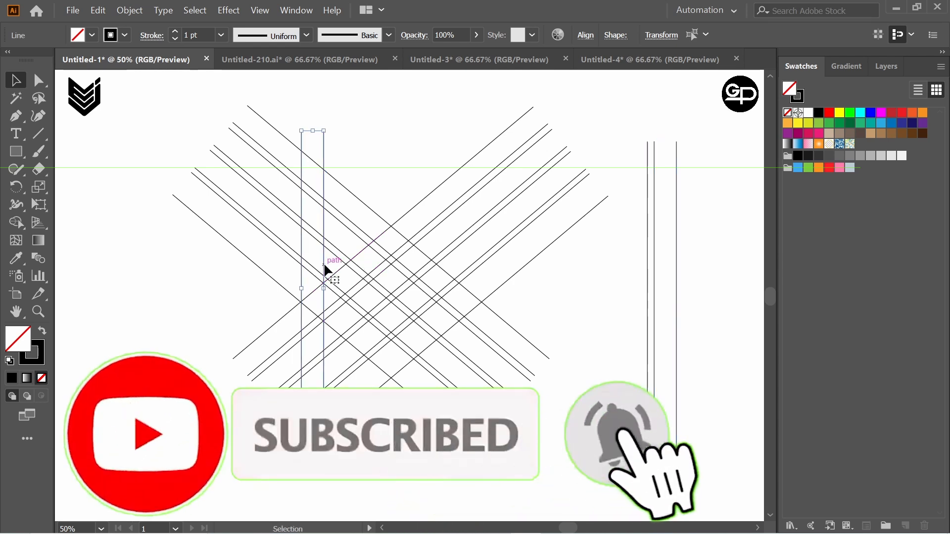
key("Left")
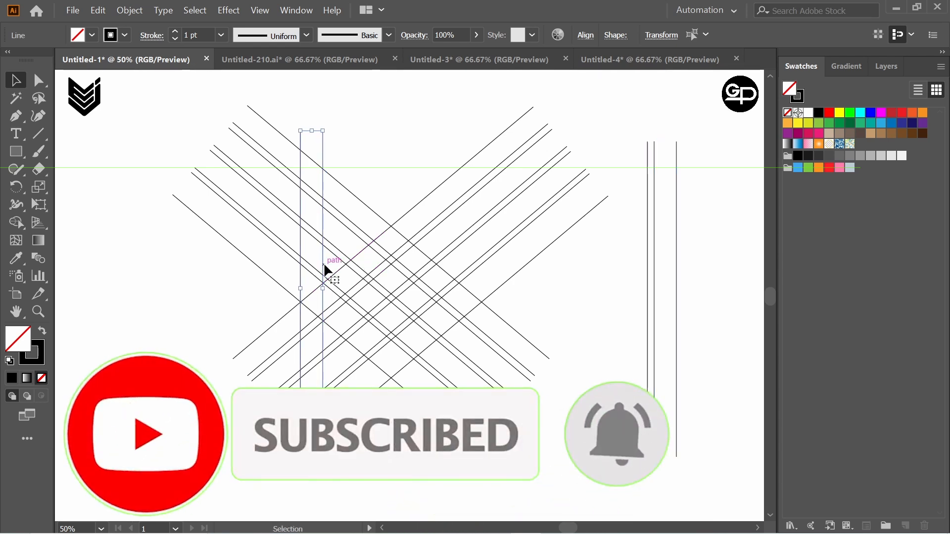
left_click_drag(620, 269, 459, 284)
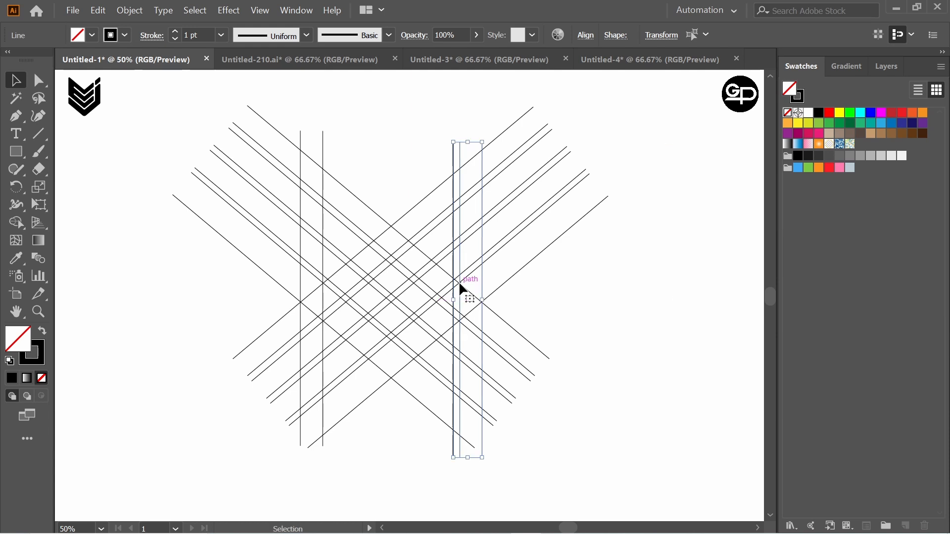
left_click(645, 316)
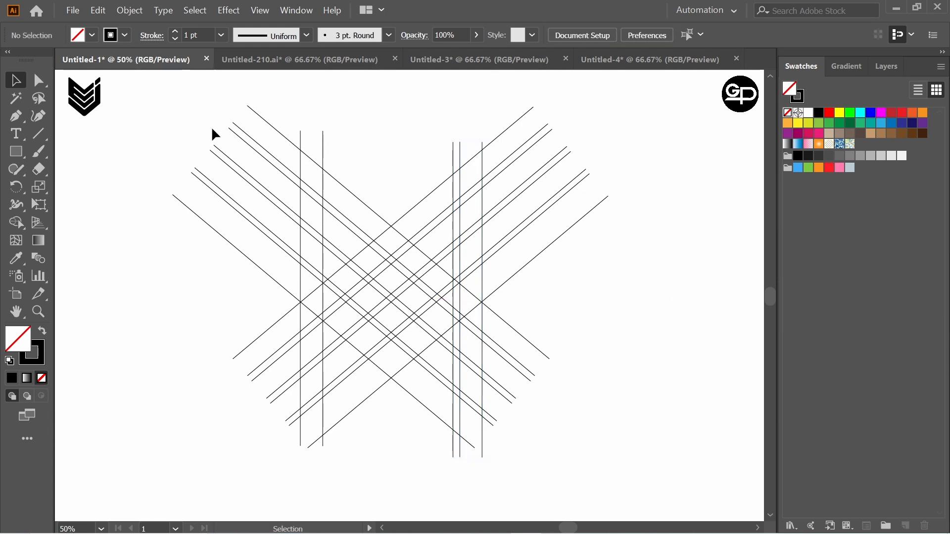
Enlarge the whole line lattice proportionally about its centre
left_click_drag(166, 99, 591, 413)
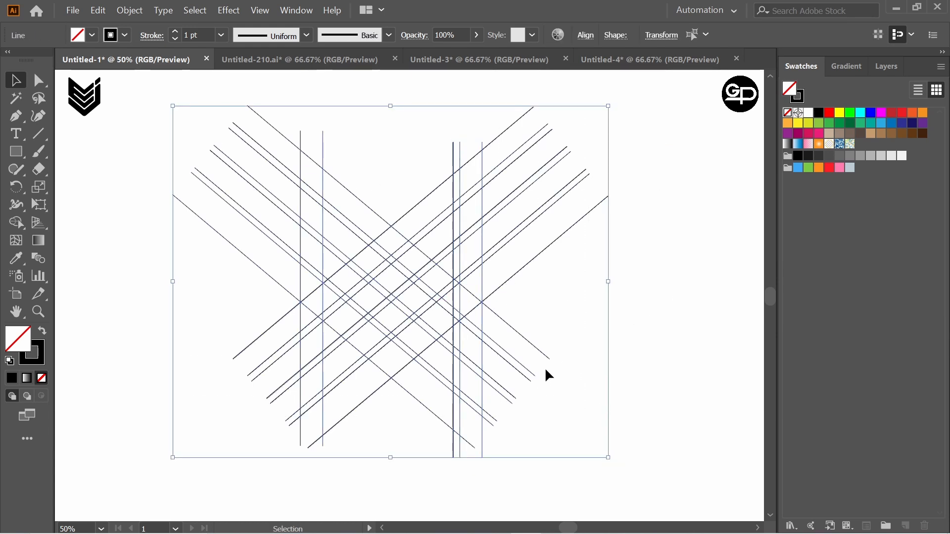
left_click_drag(610, 459, 634, 480)
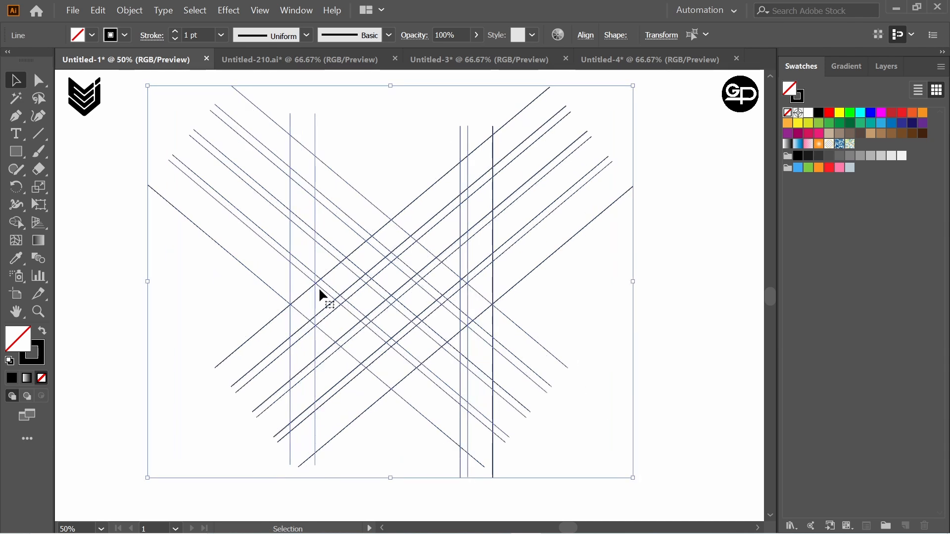
Using Shape Builder with a black fill, fill the small upper-right parallelogram and merge the bottom V with its tall right arm
left_click_drag(16, 223, 59, 219)
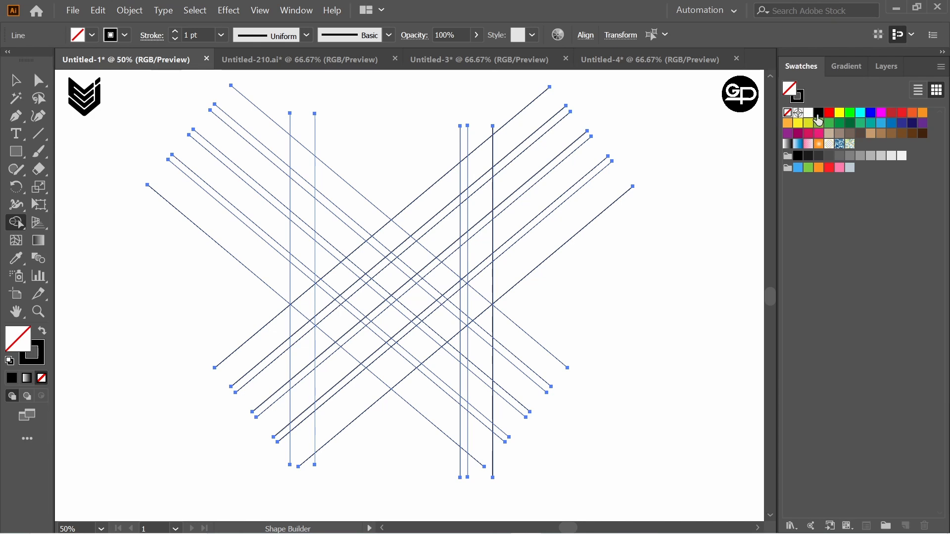
left_click(92, 35)
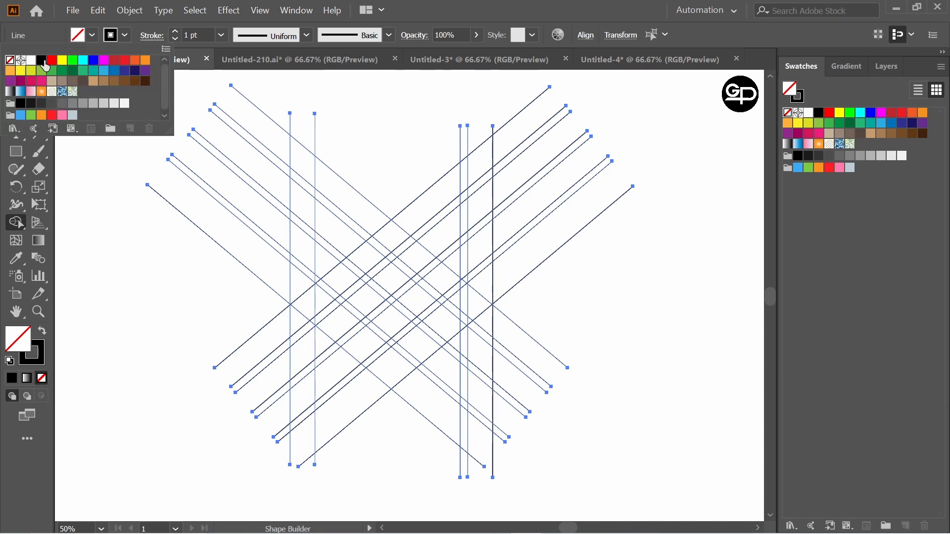
left_click(41, 60)
left_click(125, 230)
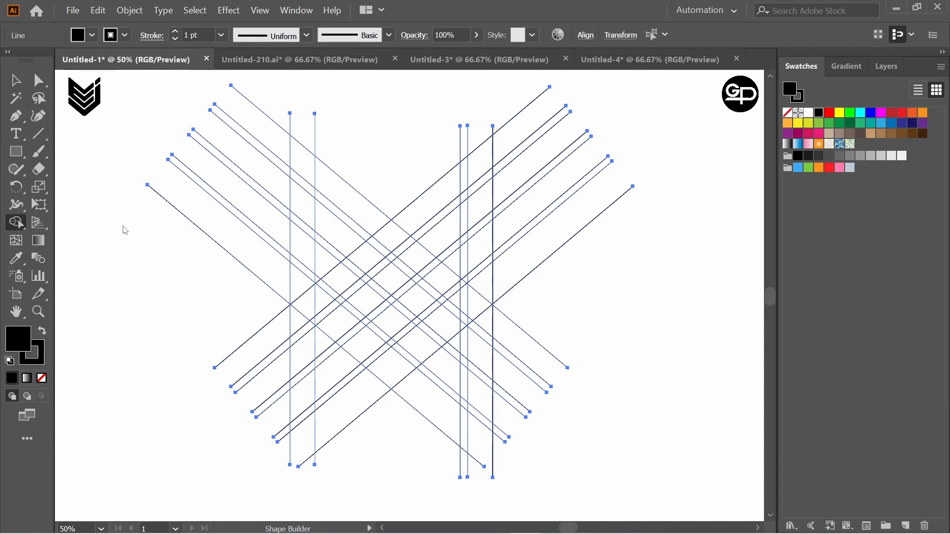
left_click(480, 171)
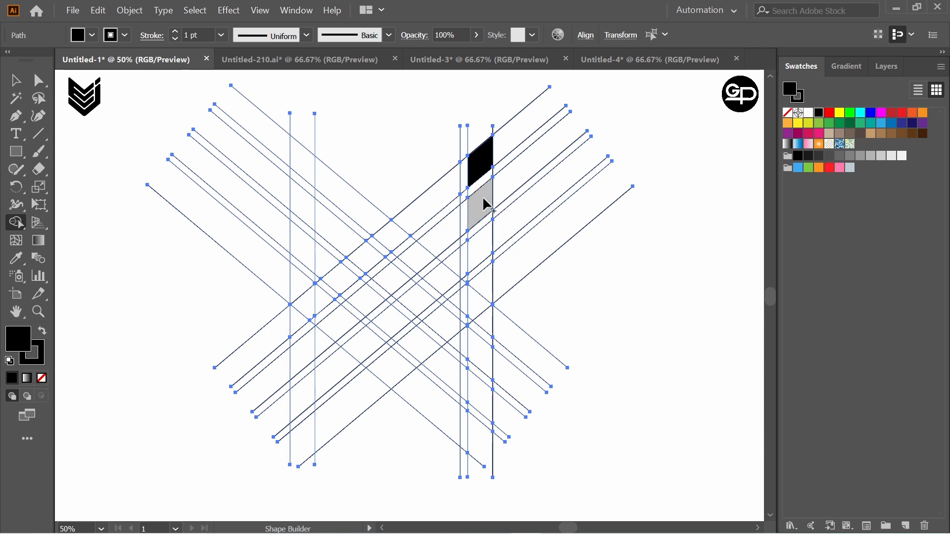
mouse_move(483, 204)
left_mouse_down()
mouse_move(479, 286)
mouse_move(468, 311)
mouse_move(409, 361)
mouse_move(397, 366)
mouse_move(331, 329)
mouse_move(302, 284)
mouse_move(310, 310)
left_mouse_up()
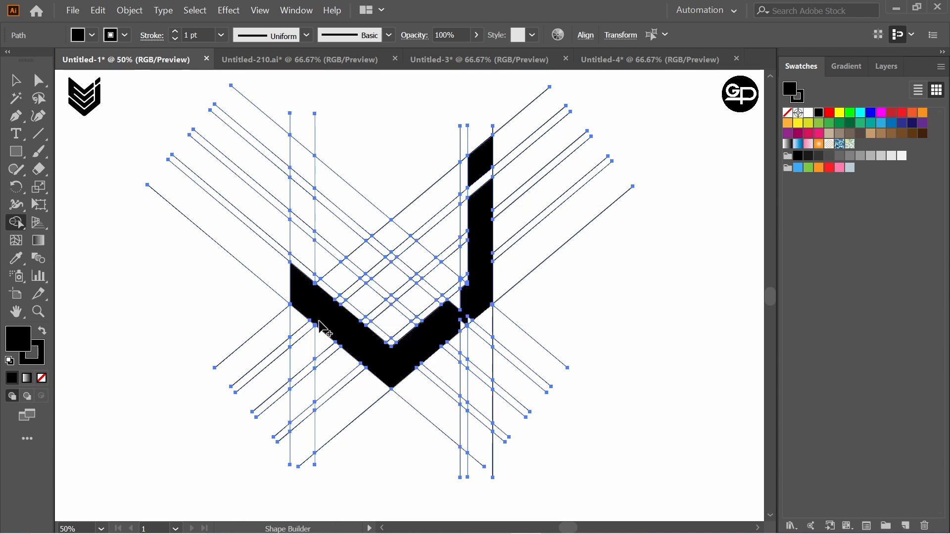
left_click(474, 322)
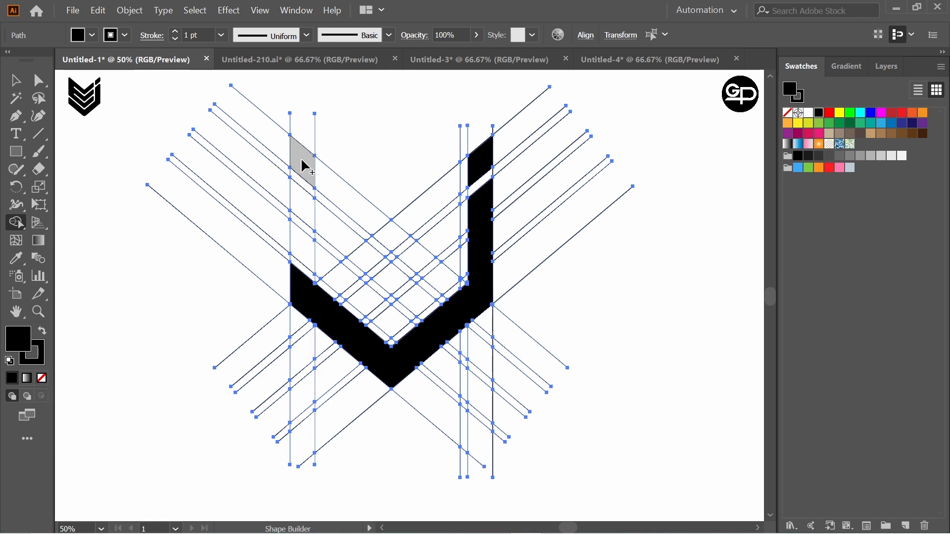
Merge the lattice regions above the bottom V into three stacked black chevrons joined along their left side
mouse_move(305, 165)
left_mouse_down()
mouse_move(388, 229)
mouse_move(416, 219)
left_mouse_up()
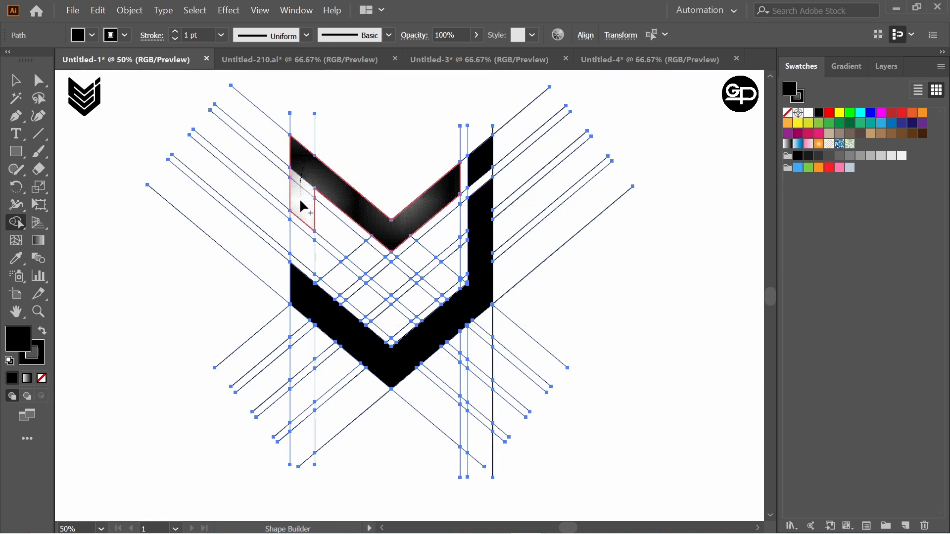
mouse_move(303, 206)
left_mouse_down()
mouse_move(390, 275)
mouse_move(456, 236)
left_mouse_up()
mouse_move(303, 216)
left_mouse_down()
mouse_move(301, 249)
mouse_move(384, 319)
mouse_move(455, 265)
left_mouse_up()
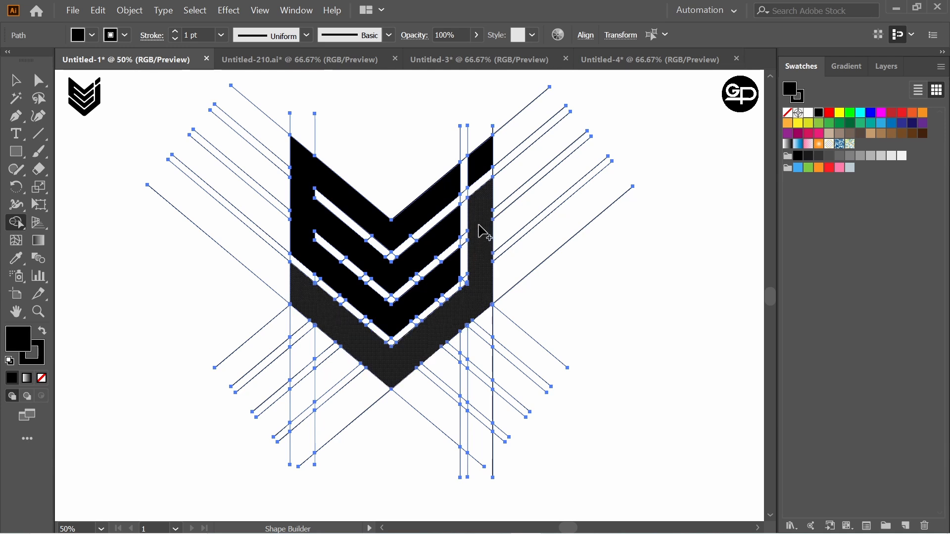
left_click(481, 225)
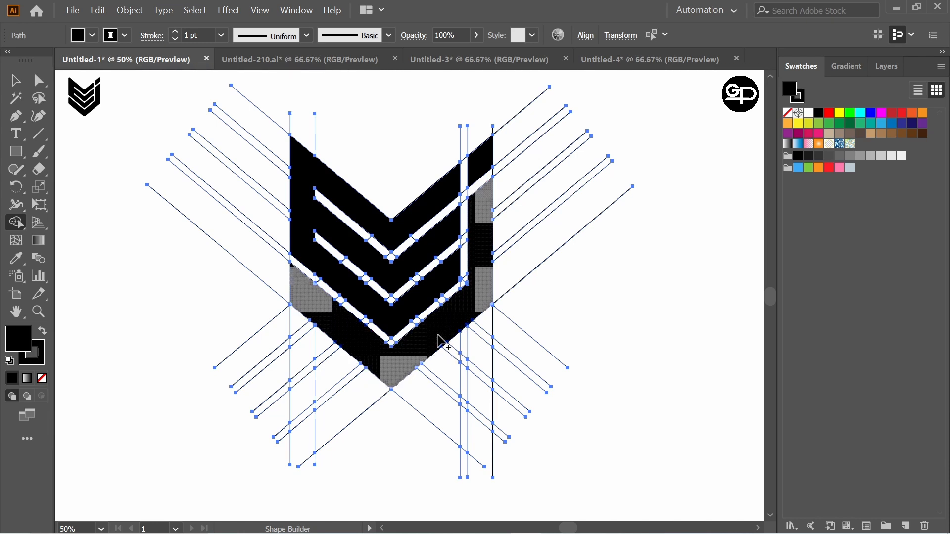
Examine the gaps and corner junctions between the merged chevrons at close range
scroll(464, 314, "up", 4)
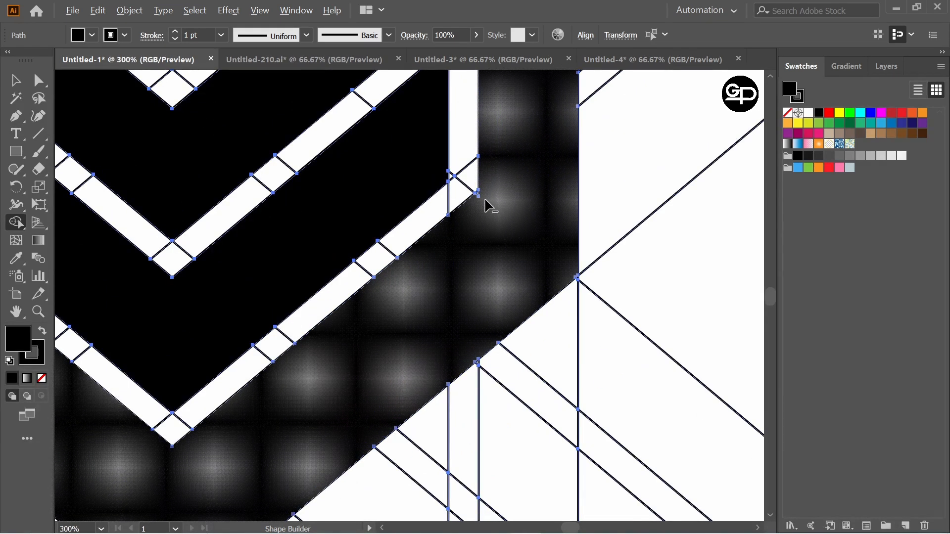
scroll(488, 205, "up", 3)
scroll(492, 237, "down", 5)
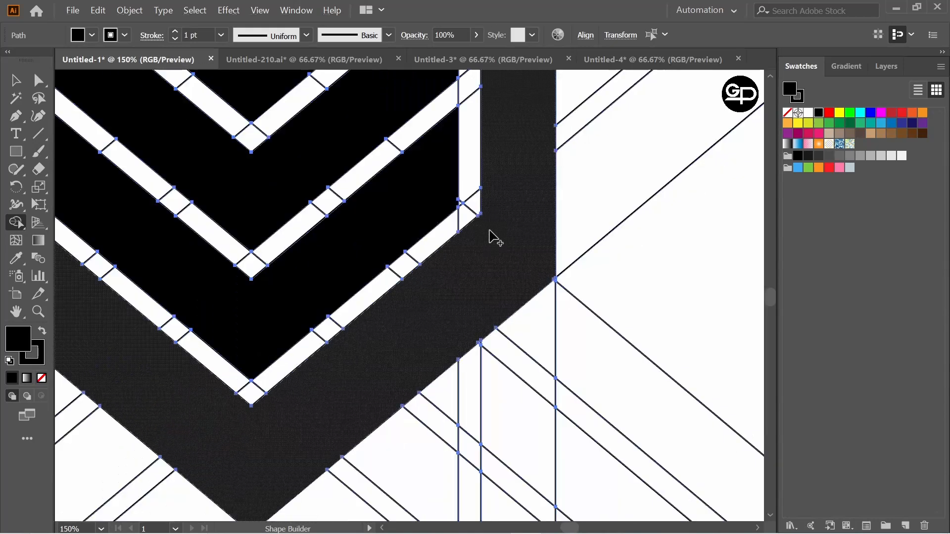
scroll(495, 237, "down", 1)
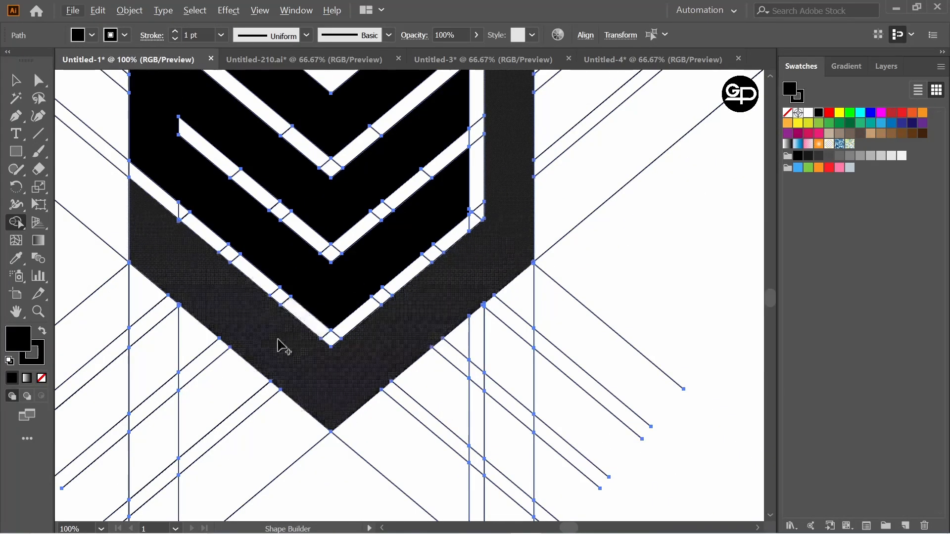
scroll(299, 345, "up", 4)
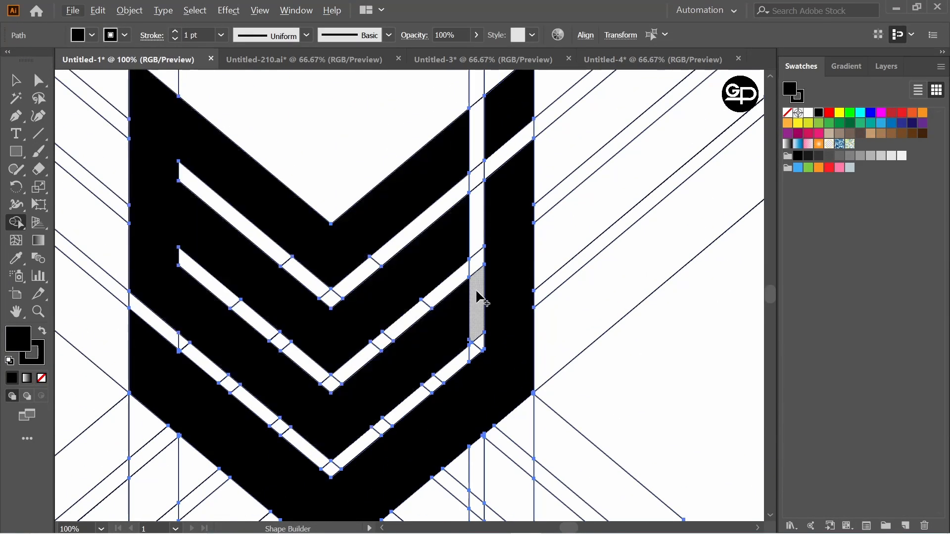
scroll(494, 289, "down", 2)
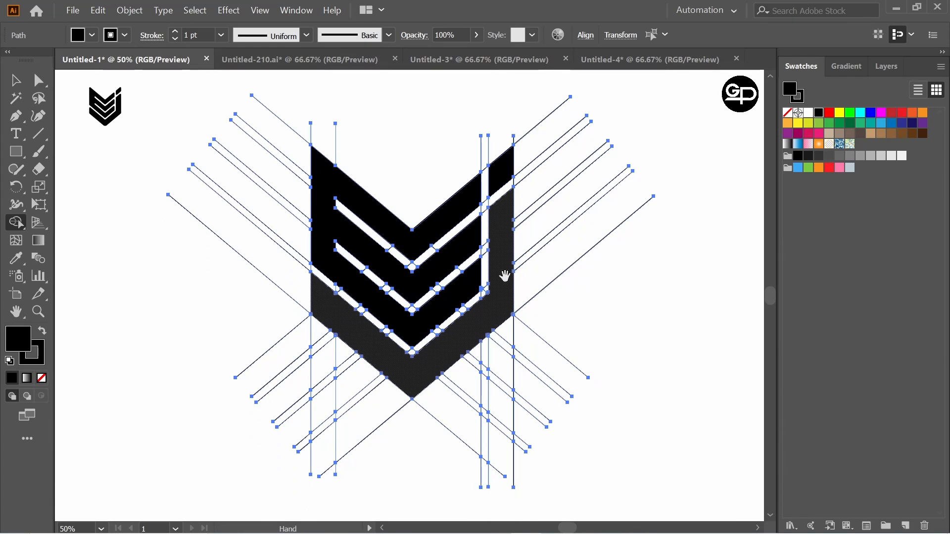
left_click_drag(504, 275, 488, 273)
left_click(488, 274)
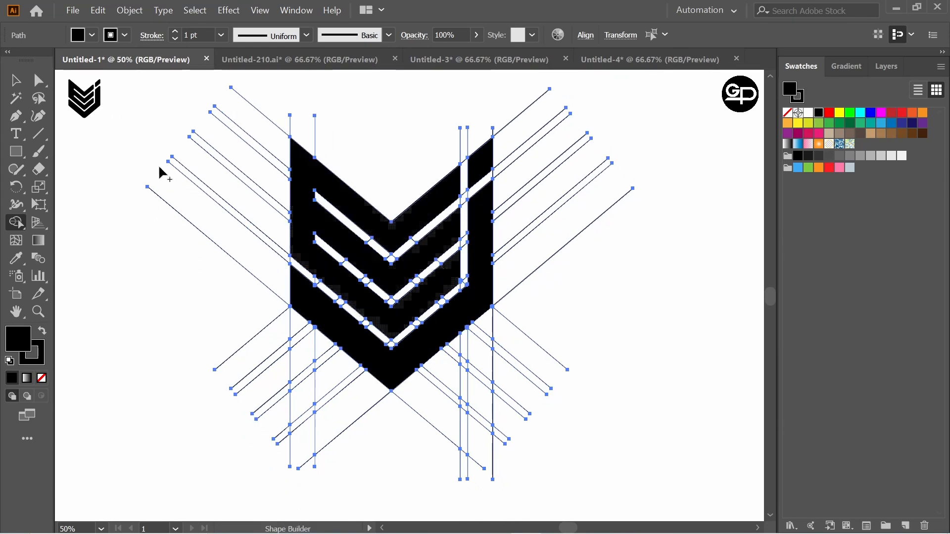
Cut the black logo shapes out of the lattice and delete all the leftover line fragments
left_click(15, 80)
left_click(368, 127)
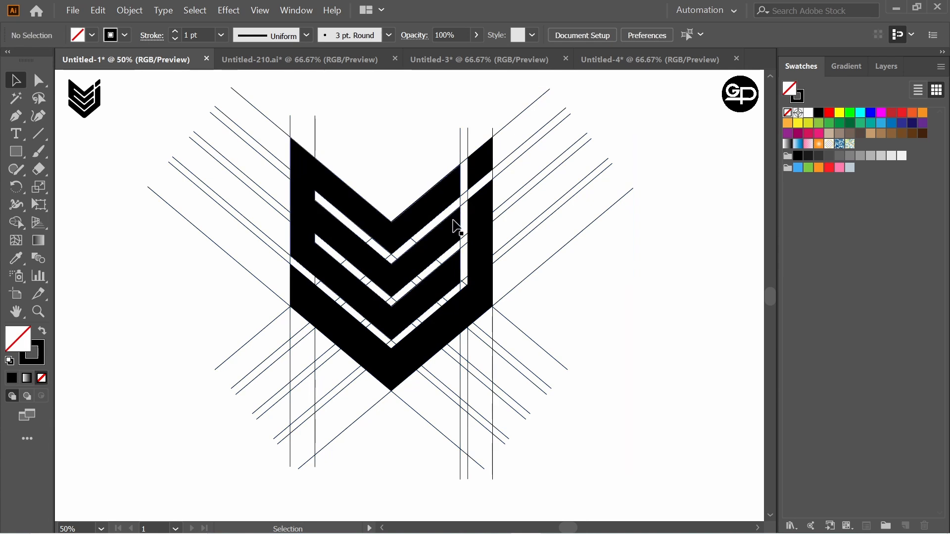
left_click(429, 204, "ctrl")
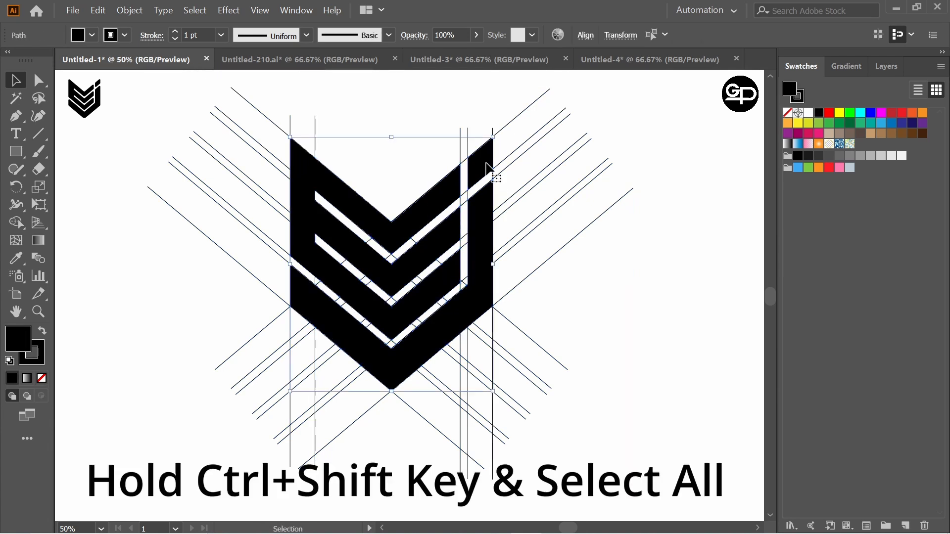
key("ctrl+x")
left_click_drag(194, 99, 569, 398)
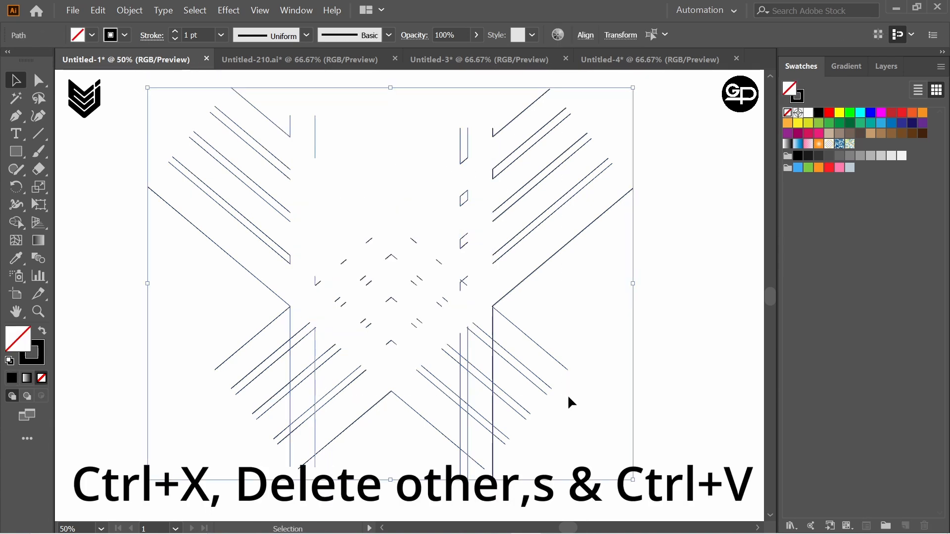
key("Delete")
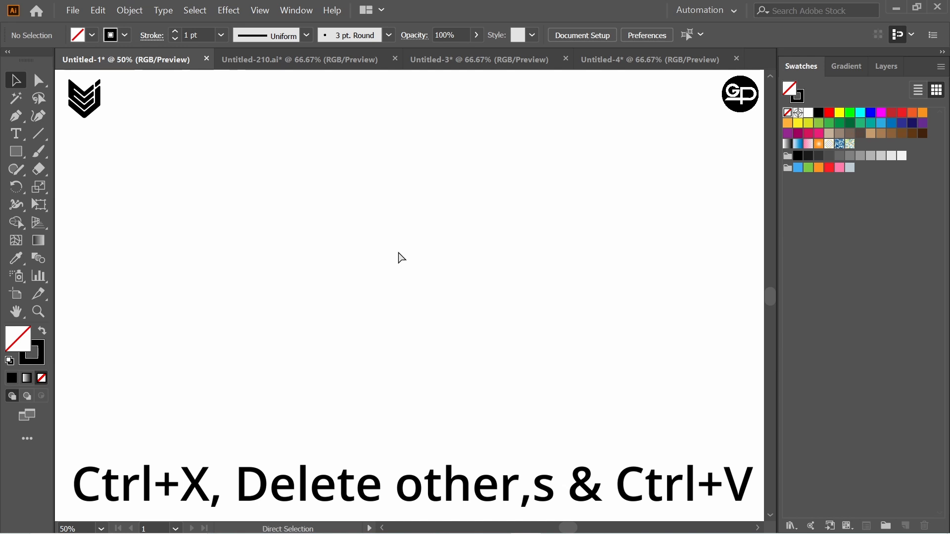
Paste the black logo shapes back onto the artboard and enlarge them proportionally
key("ctrl+v")
left_click_drag(510, 422, 593, 447)
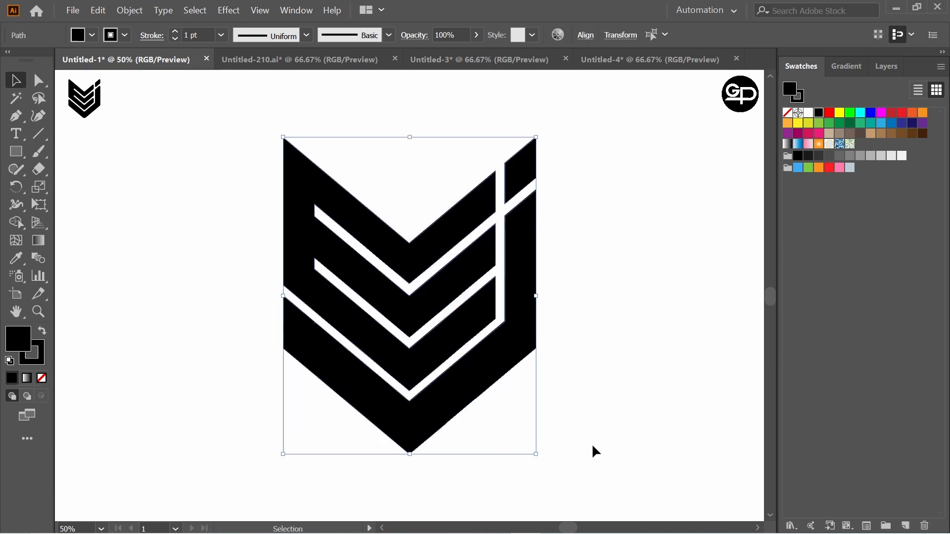
Round all corners of the logo shapes slightly, with a radius of about 2.54 px
left_click(38, 80)
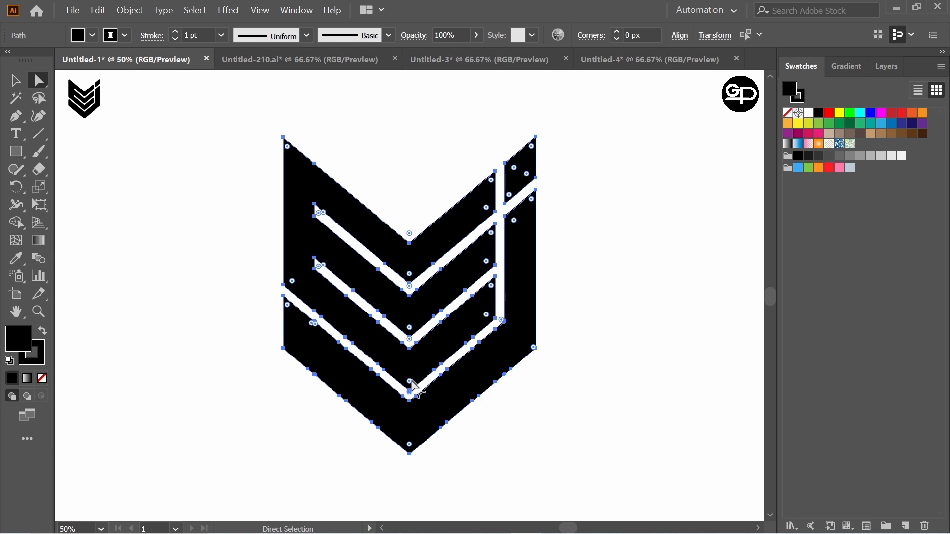
left_click_drag(411, 381, 411, 273)
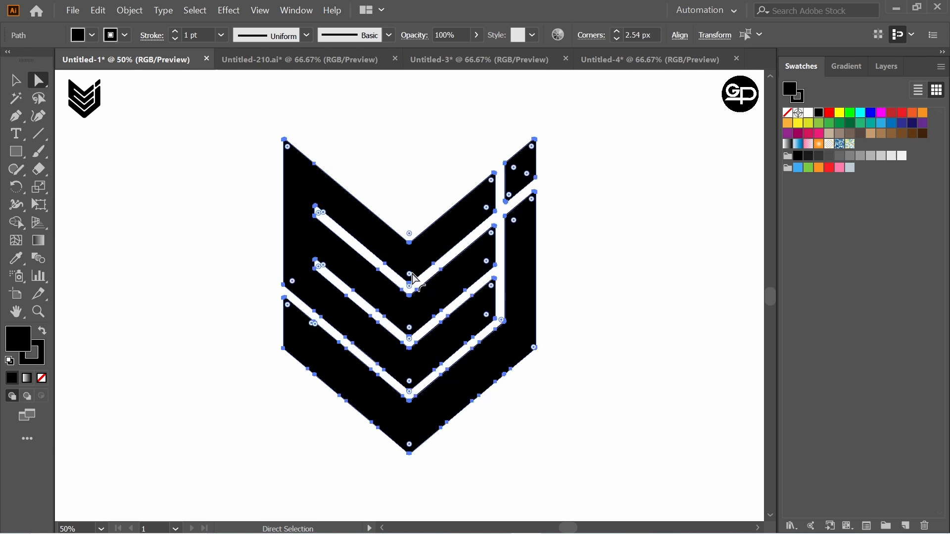
left_click(577, 320)
Select all the black logo pieces and group them together
left_click_drag(253, 127, 629, 405)
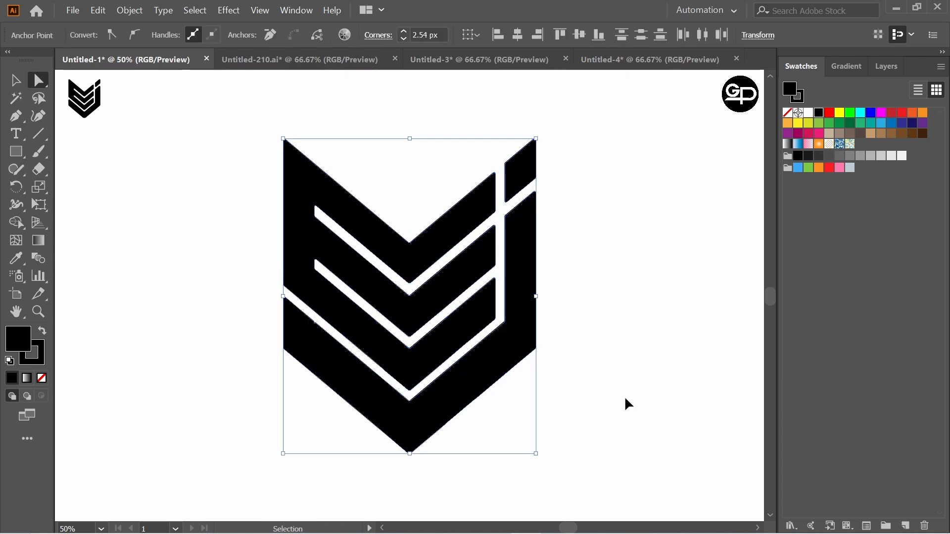
left_click(594, 329)
left_click_drag(245, 142, 541, 413)
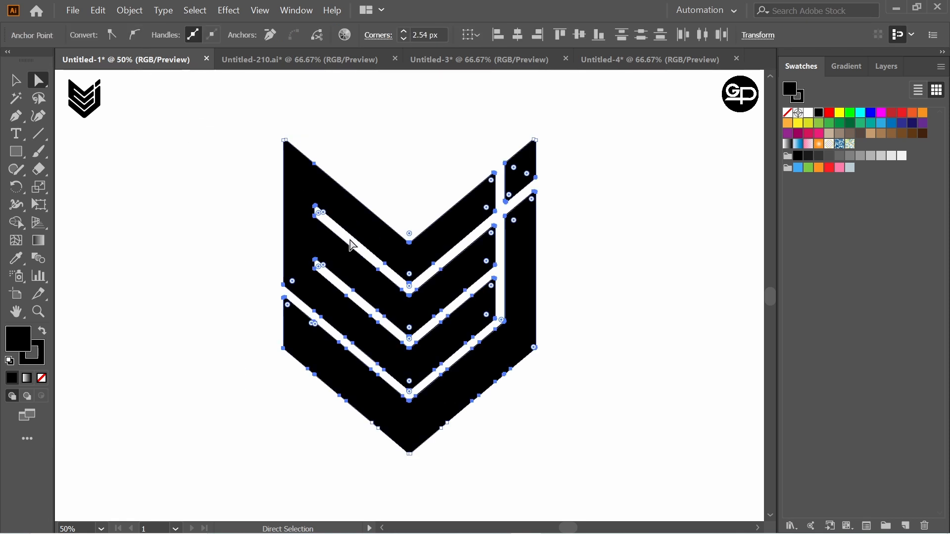
left_click(17, 80)
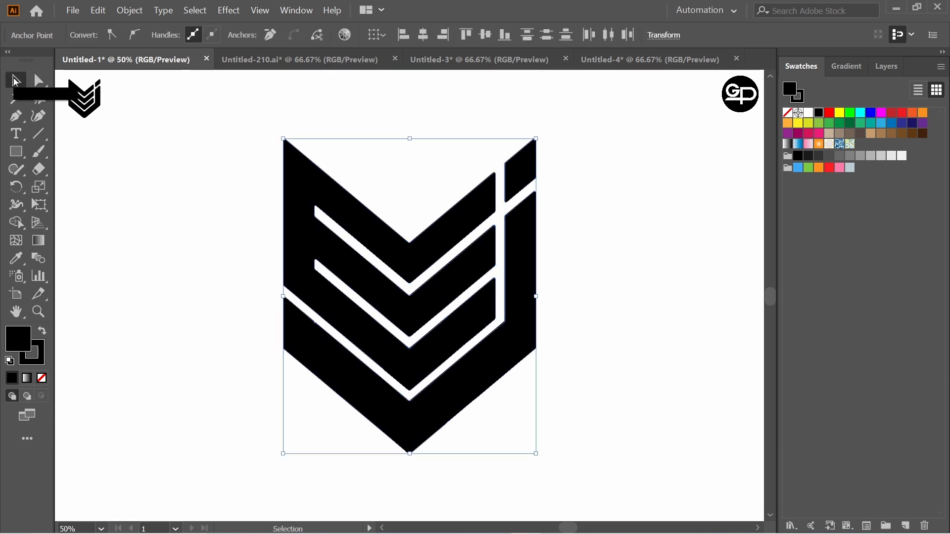
left_click_drag(227, 127, 553, 358)
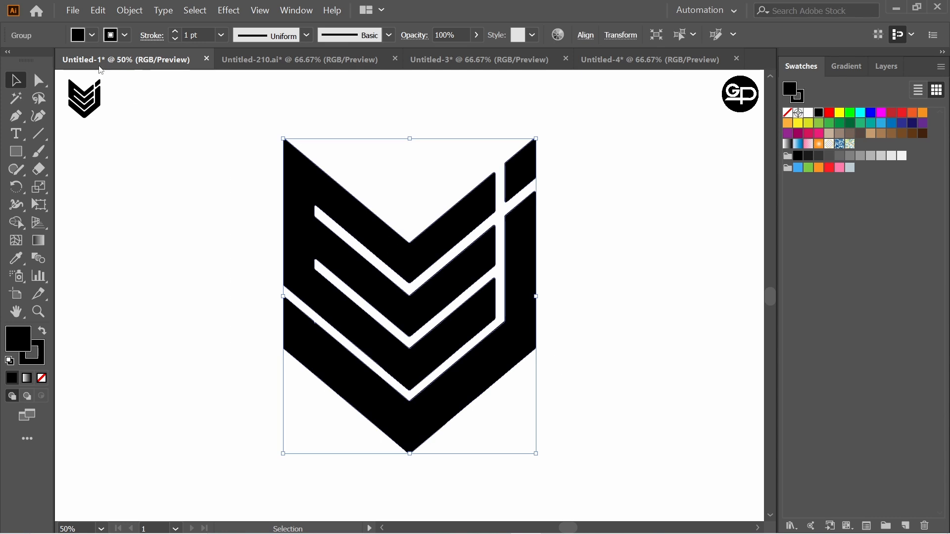
Remove the stroke from the grouped logo, keeping only its black fill
left_click(127, 35)
left_click(13, 63)
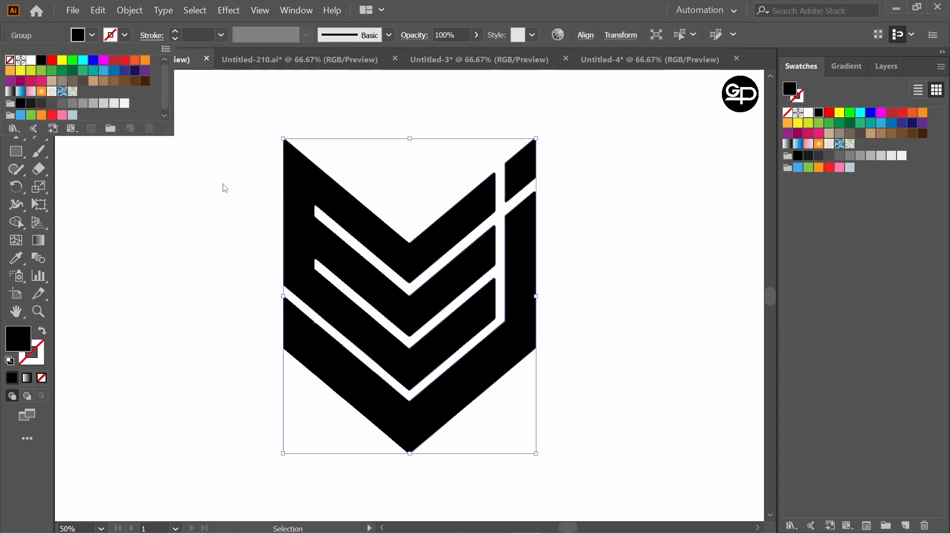
left_click(221, 183)
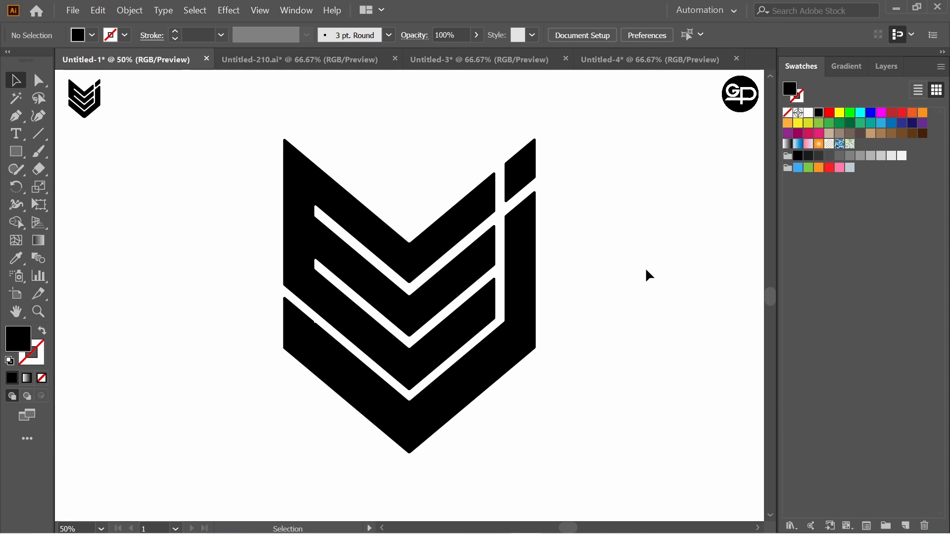
Round the outer tip at the bottom of the lowest V to about 52.4 px
left_click(39, 80)
left_click_drag(467, 455, 418, 420)
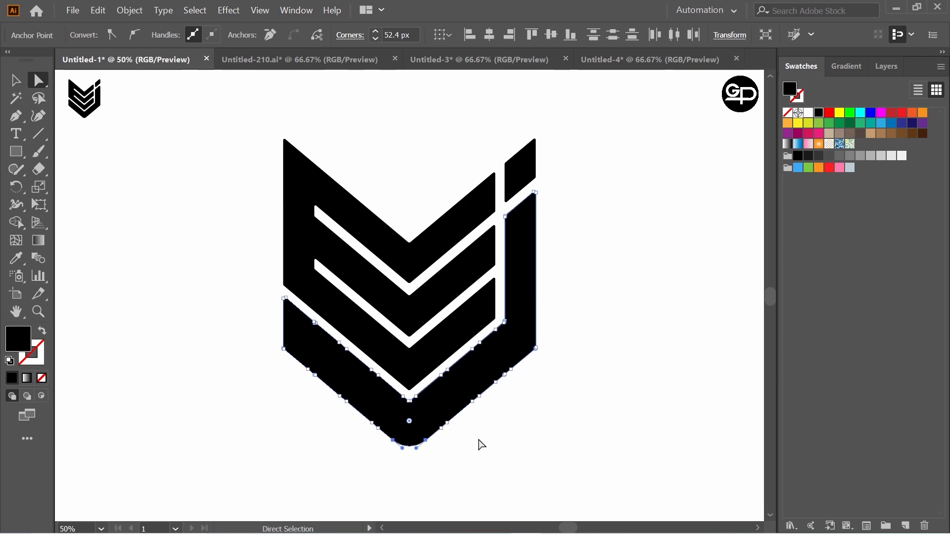
left_click(479, 443)
Group the complete logo again with its rounded bottom tip and clear the selection
left_click_drag(625, 400, 673, 433)
key("ctrl+g")
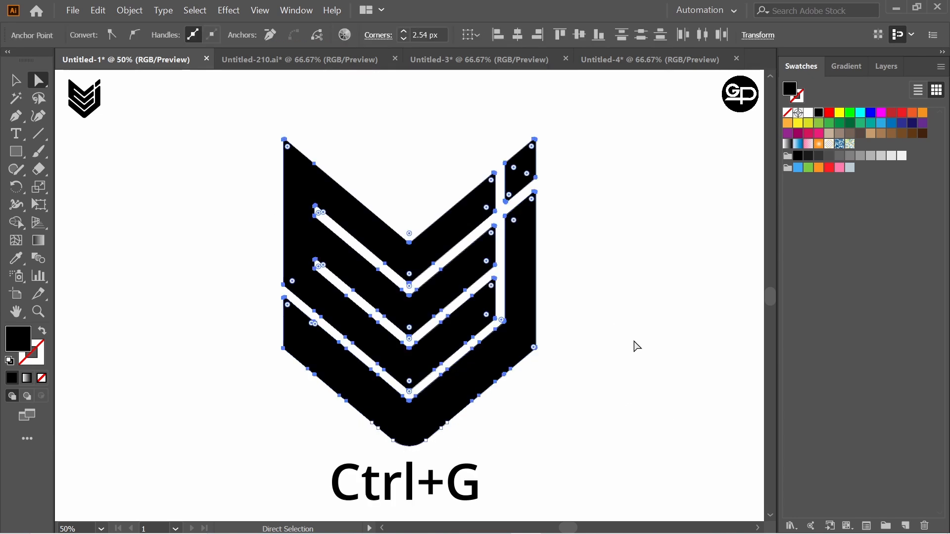
left_click(636, 340)
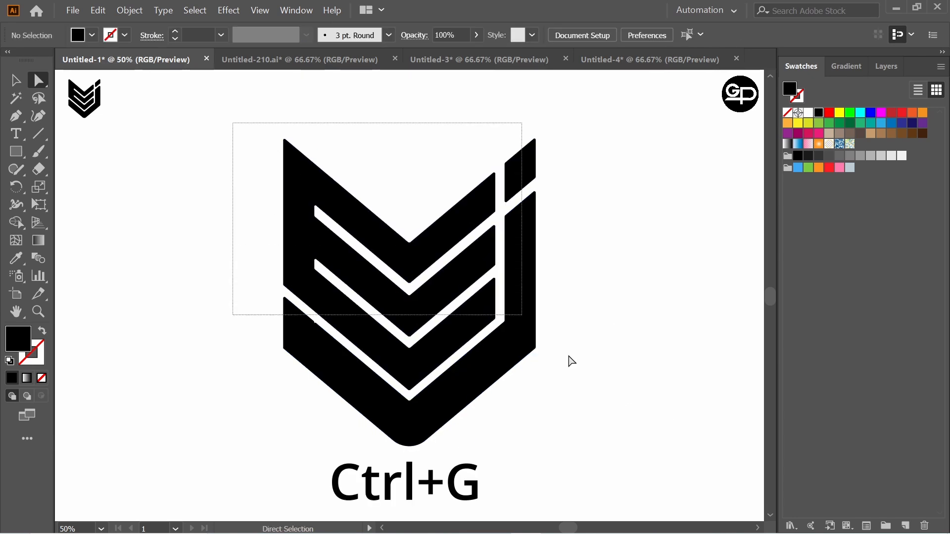
left_click_drag(571, 361, 600, 389)
left_click(630, 349)
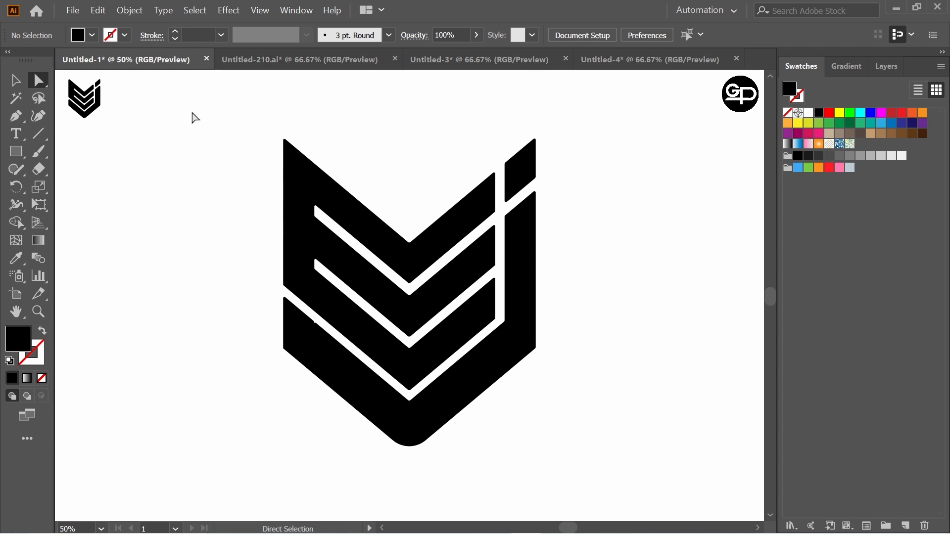